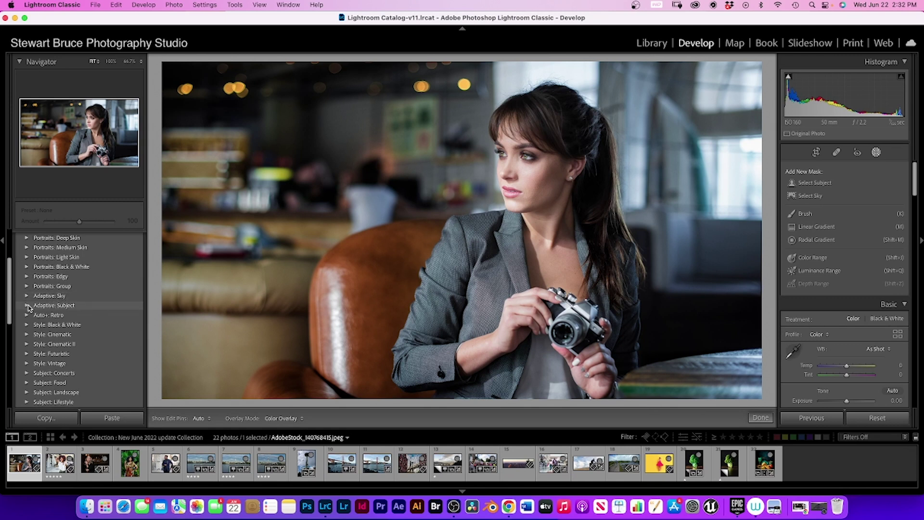
Apply the Adaptive: Subject preset Pop to the photo of the woman holding a camera, with its amount at 101.
{"action": "left_click", "coordinate": [27, 305]}
{"action": "left_click", "coordinate": [45, 316]}
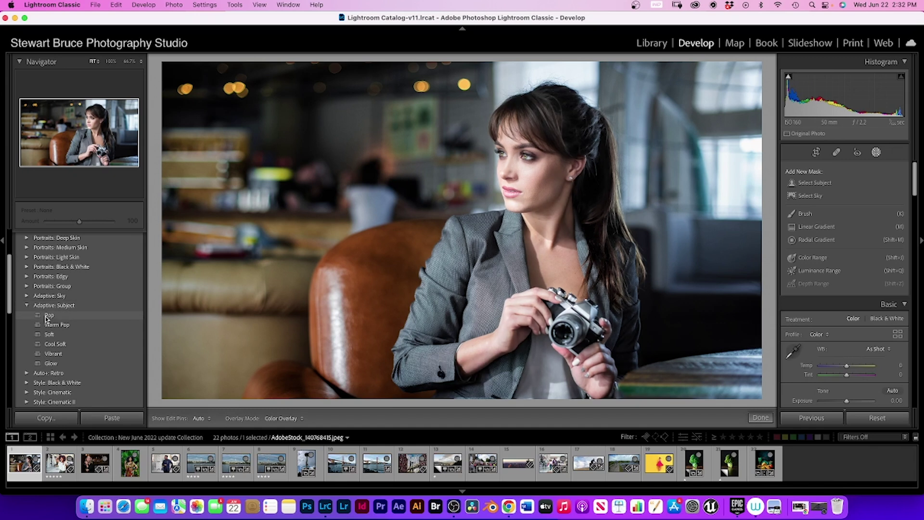
{"action": "left_click", "coordinate": [45, 316]}
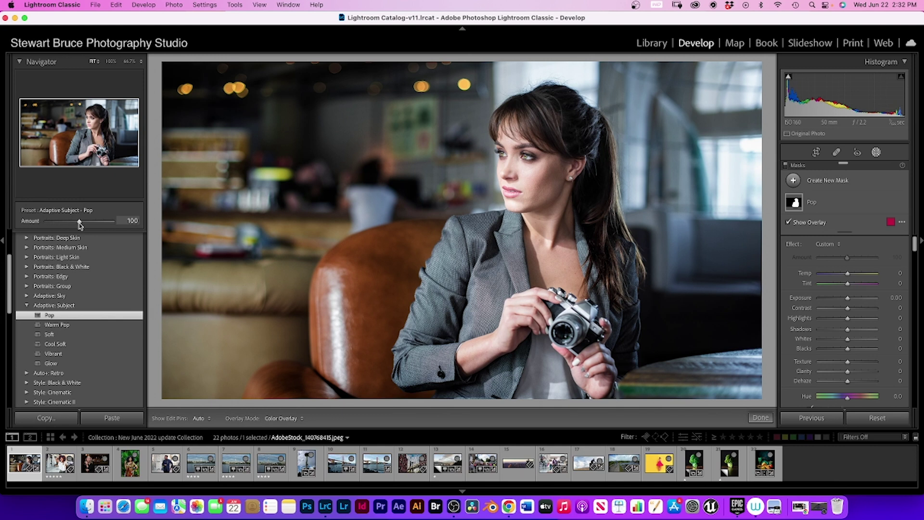
{"action": "mouse_move", "coordinate": [79, 224]}
{"action": "left_mouse_down"}
{"action": "mouse_move", "coordinate": [52, 224]}
{"action": "mouse_move", "coordinate": [109, 223]}
{"action": "mouse_move", "coordinate": [77, 221]}
{"action": "left_mouse_up"}
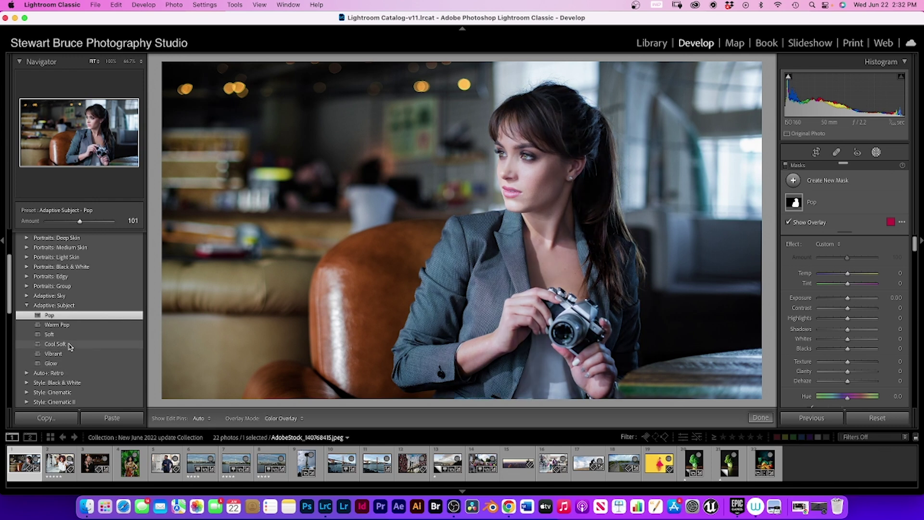
Apply the Cool Soft adaptive subject preset and set the mask adjustments to Temp -48, Exposure -2.74, Highlights -37 and Shadows 4.
{"action": "left_click", "coordinate": [70, 346]}
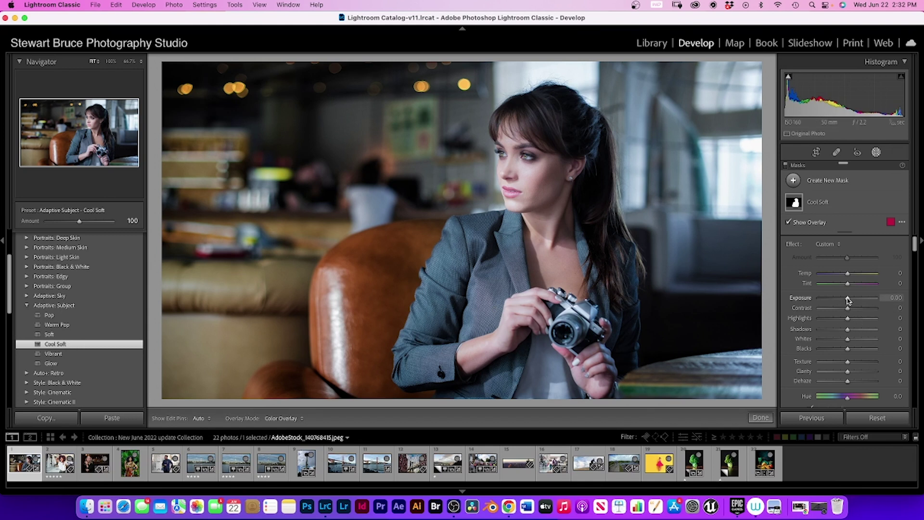
{"action": "left_click_drag", "start_coordinate": [848, 300], "coordinate": [848, 331]}
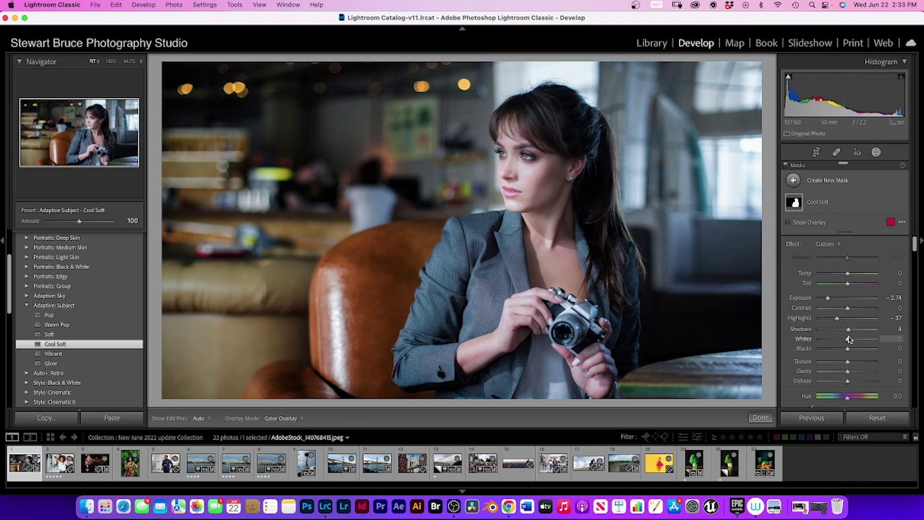
{"action": "scroll", "coordinate": [849, 339], "scroll_direction": "down", "scroll_amount": 1}
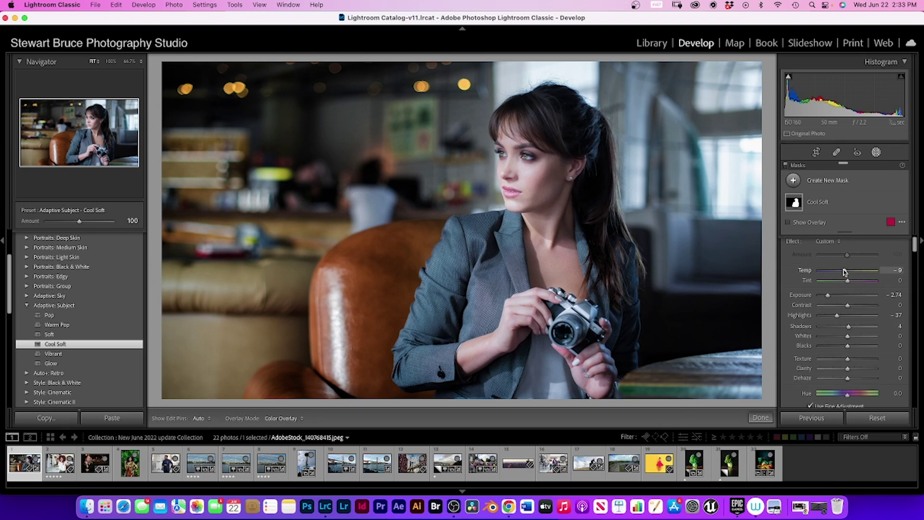
{"action": "mouse_move", "coordinate": [843, 272]}
{"action": "left_mouse_down"}
{"action": "mouse_move", "coordinate": [828, 272]}
{"action": "mouse_move", "coordinate": [861, 272]}
{"action": "mouse_move", "coordinate": [835, 272]}
{"action": "left_mouse_up"}
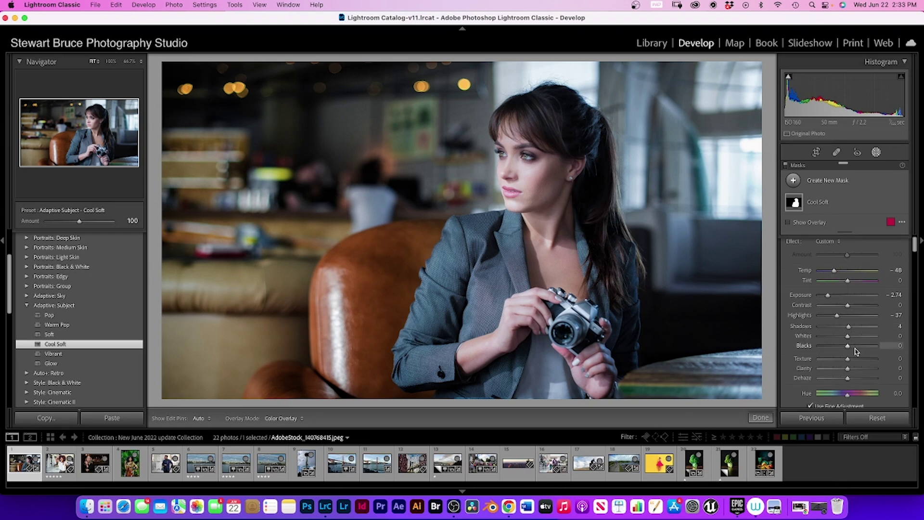
Adjust the whole photo's tone to Exposure +0.15, Contrast +7 and Highlights +8.
{"action": "scroll", "coordinate": [855, 352], "scroll_direction": "down", "scroll_amount": 5}
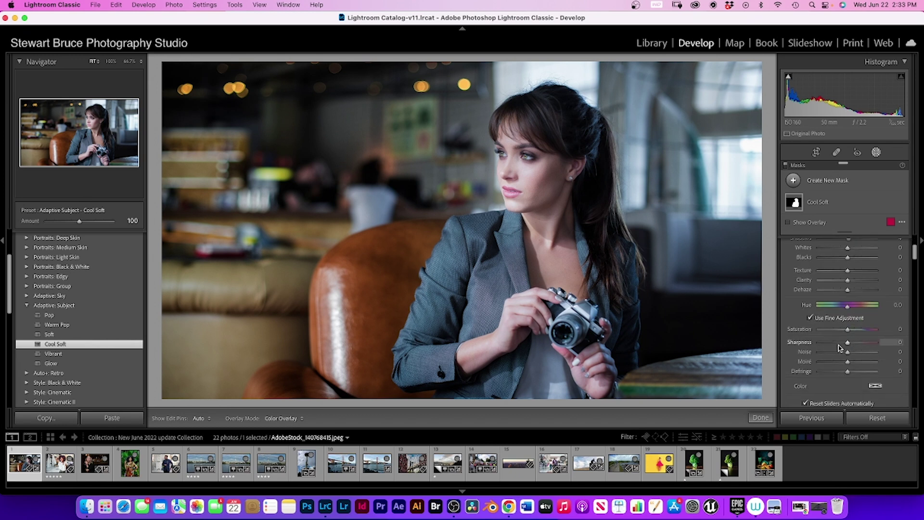
{"action": "scroll", "coordinate": [838, 347], "scroll_direction": "down", "scroll_amount": 10}
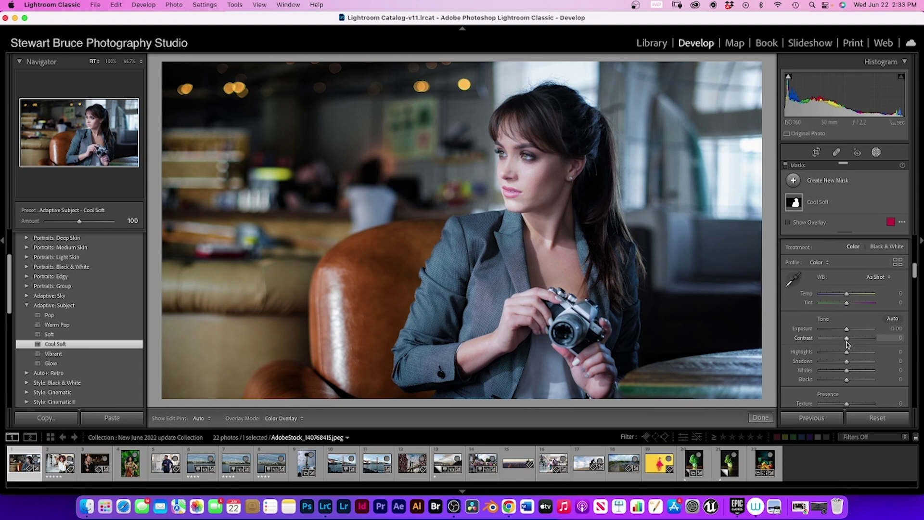
{"action": "scroll", "coordinate": [848, 337], "scroll_direction": "down", "scroll_amount": 2}
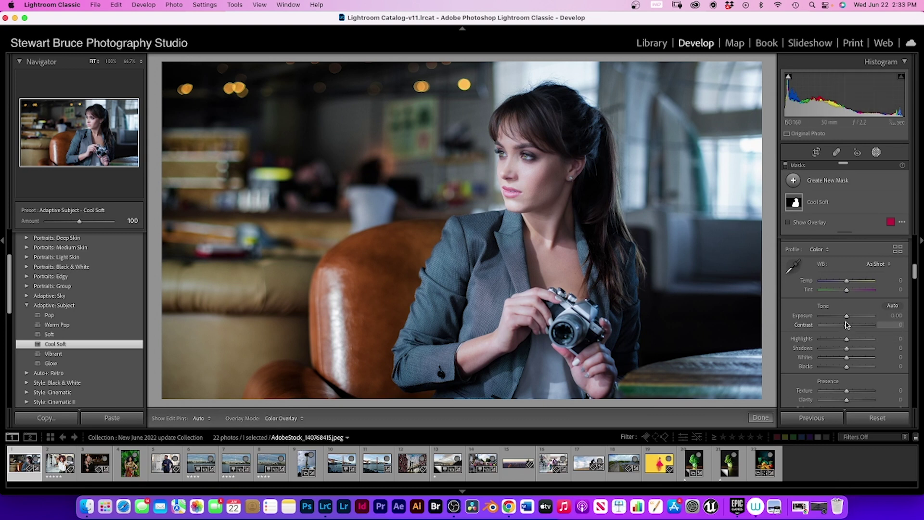
{"action": "left_click_drag", "start_coordinate": [847, 317], "coordinate": [851, 339]}
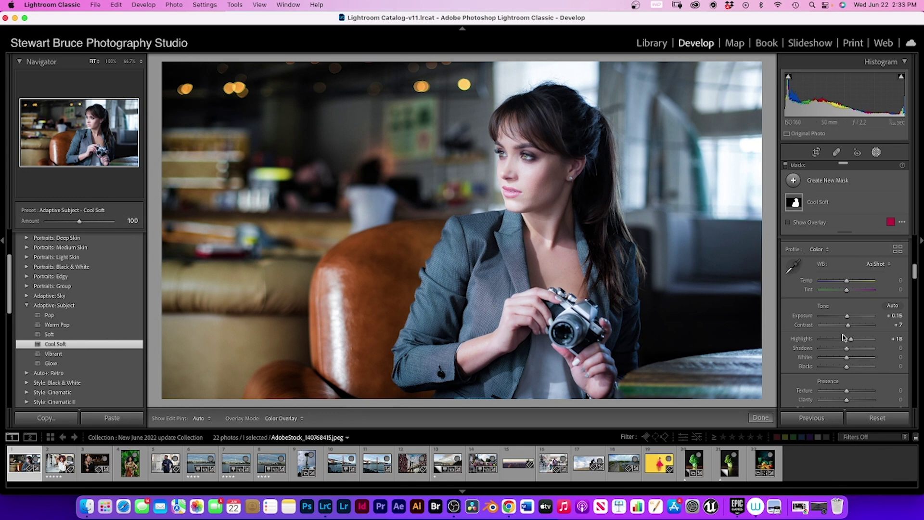
{"action": "left_click_drag", "start_coordinate": [849, 340], "coordinate": [848, 341]}
{"action": "scroll", "coordinate": [848, 342], "scroll_direction": "down", "scroll_amount": 10}
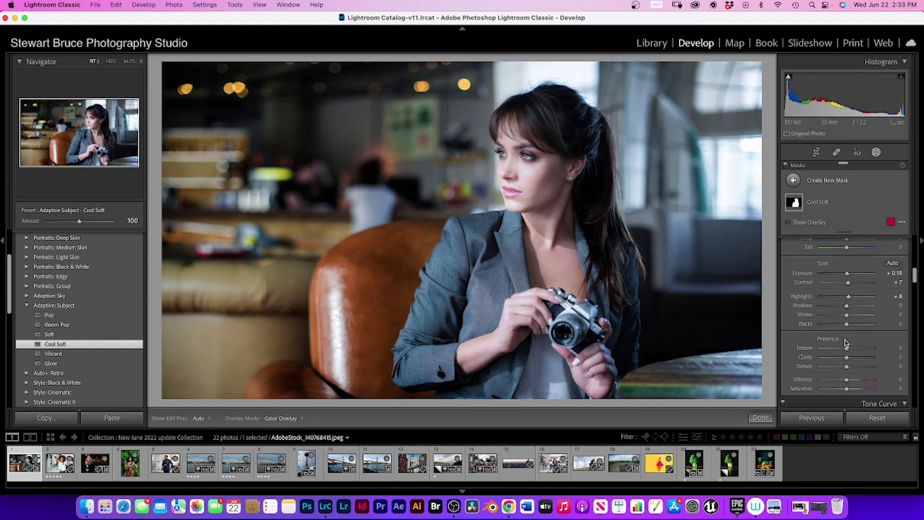
Apply the Pop adaptive subject preset with an amount of 107 and collapse the Adaptive: Subject group.
{"action": "left_click", "coordinate": [49, 314]}
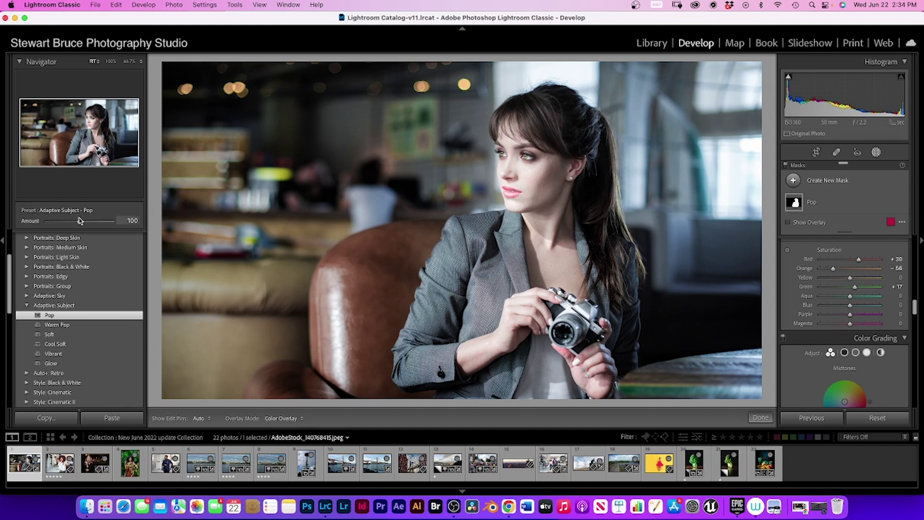
{"action": "mouse_move", "coordinate": [80, 222]}
{"action": "left_mouse_down"}
{"action": "mouse_move", "coordinate": [59, 224]}
{"action": "mouse_move", "coordinate": [81, 227]}
{"action": "left_mouse_up"}
{"action": "left_click", "coordinate": [28, 306]}
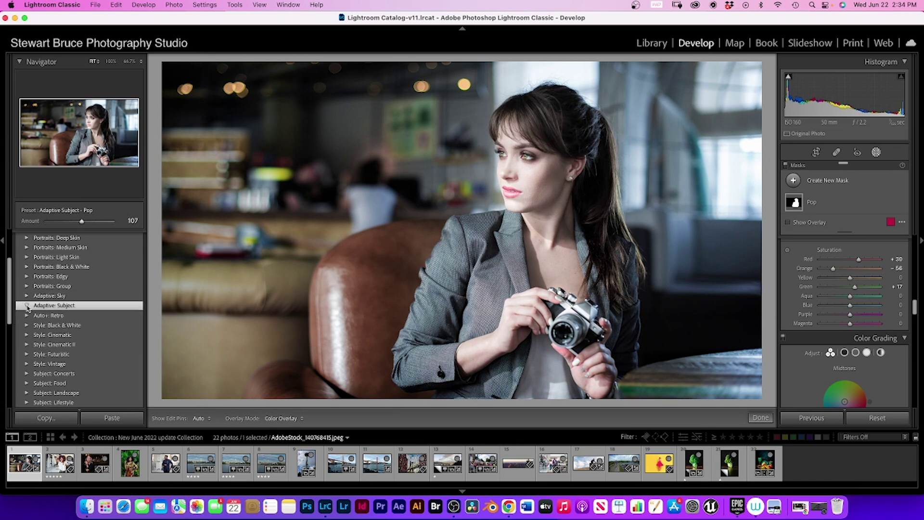
Switch to the second photo, the woman in the denim vest, and apply the Portraits: Medium Skin preset PM01.
{"action": "left_click", "coordinate": [63, 452]}
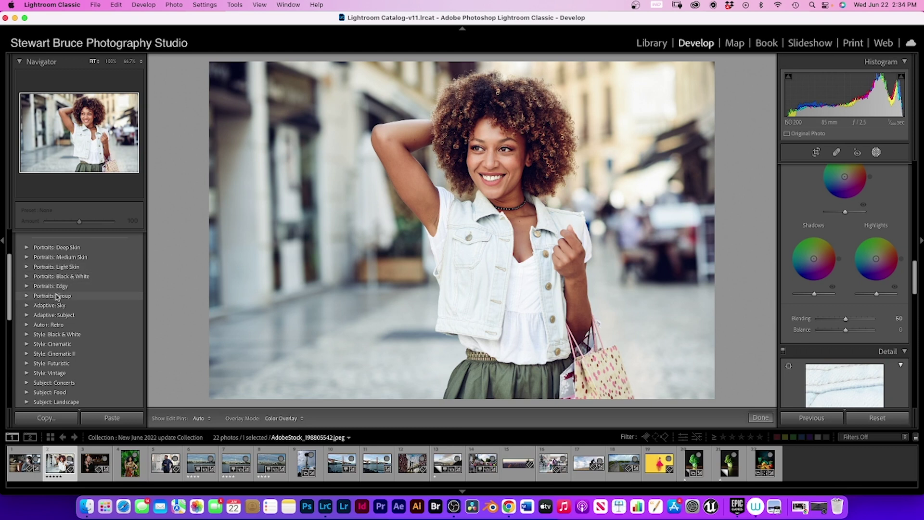
{"action": "left_click", "coordinate": [27, 257]}
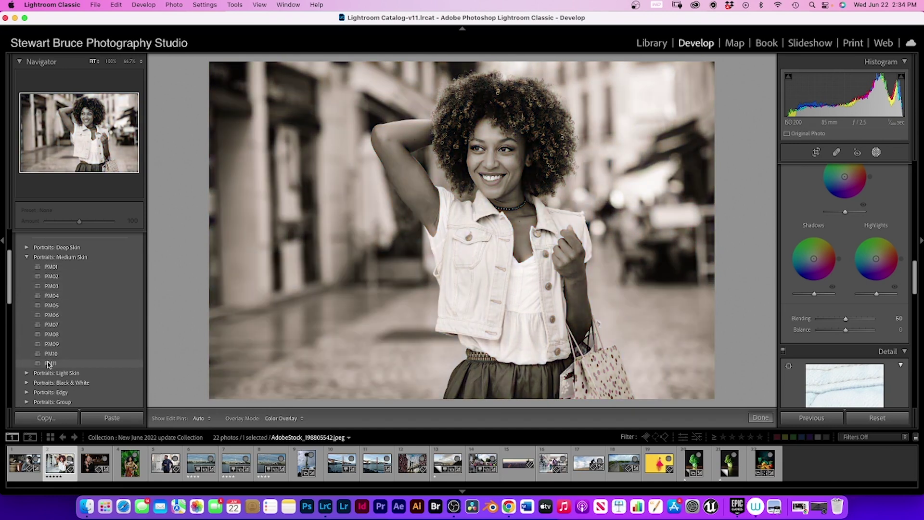
{"action": "scroll", "coordinate": [50, 364], "scroll_direction": "down", "scroll_amount": 2}
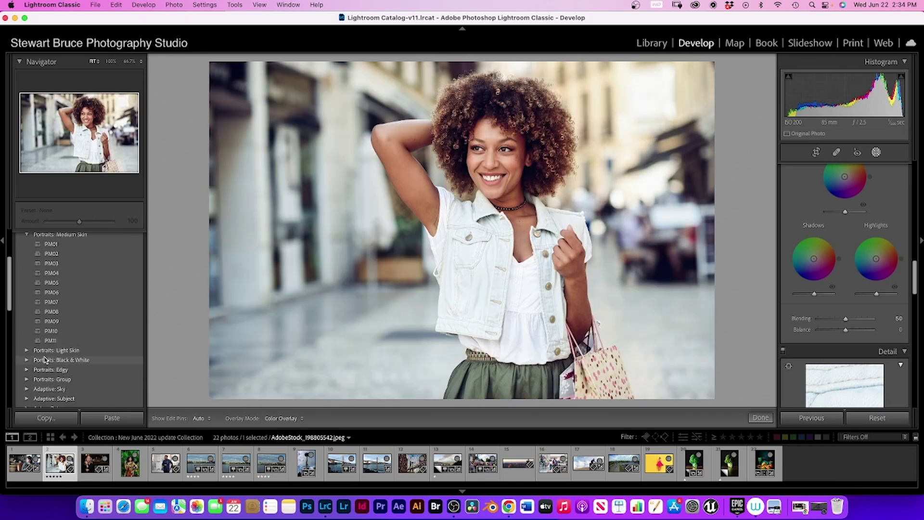
{"action": "left_click", "coordinate": [27, 360]}
{"action": "scroll", "coordinate": [65, 356], "scroll_direction": "down", "scroll_amount": 3}
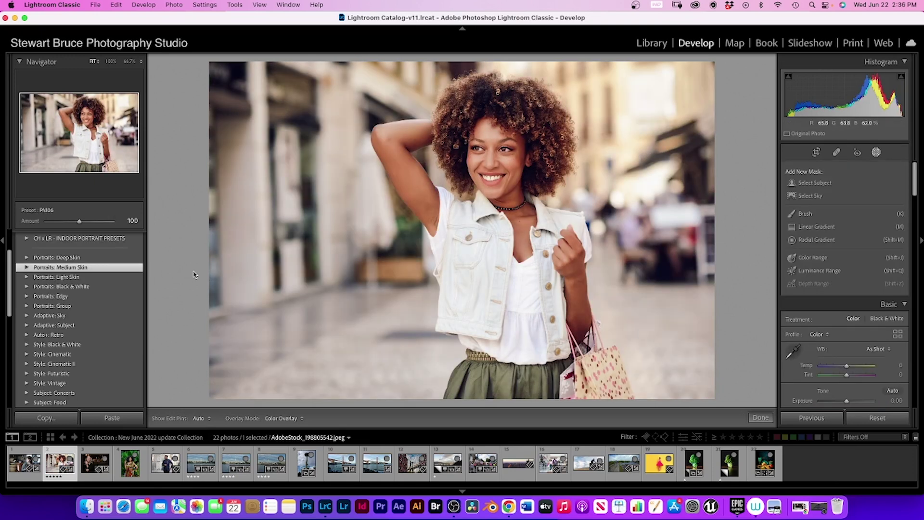
{"action": "left_click", "coordinate": [26, 267]}
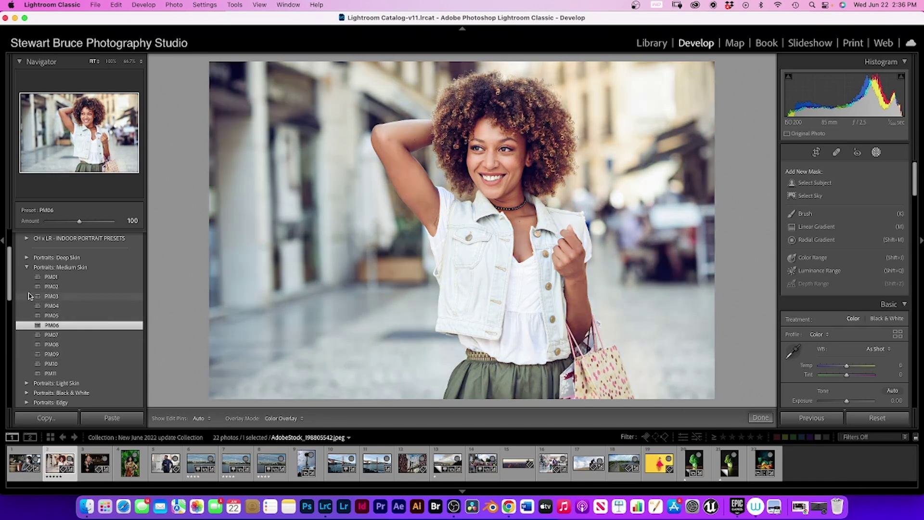
{"action": "left_click", "coordinate": [53, 278]}
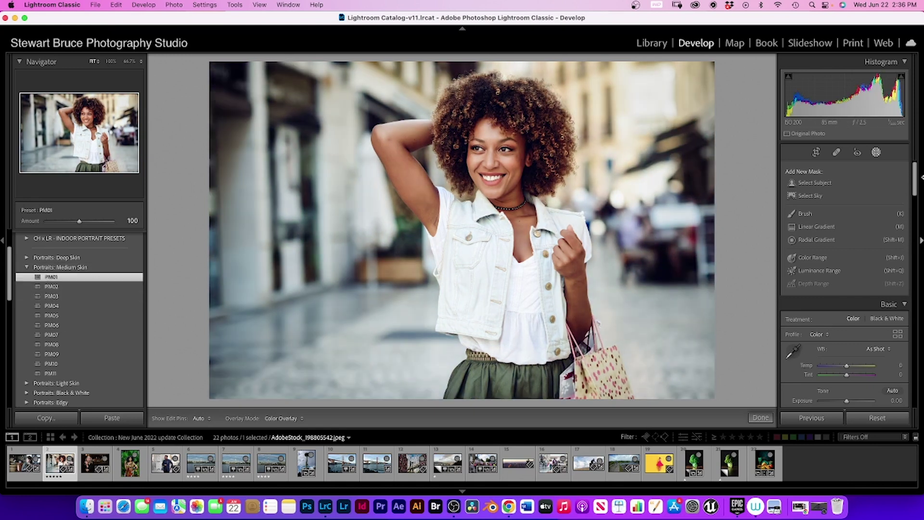
Create a Select Subject mask of the woman and set its Exposure to -0.47, Highlights to 62 and Shadows to 33.
{"action": "left_click", "coordinate": [876, 153]}
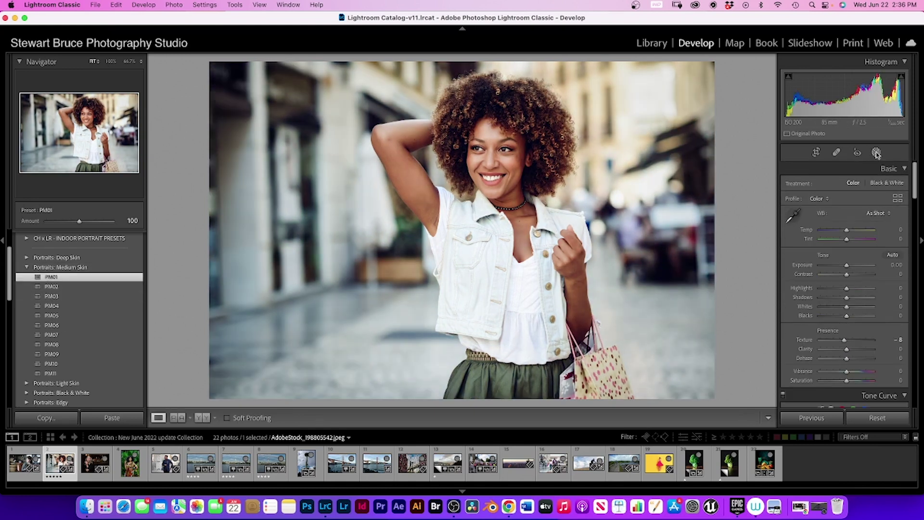
{"action": "left_click", "coordinate": [876, 153]}
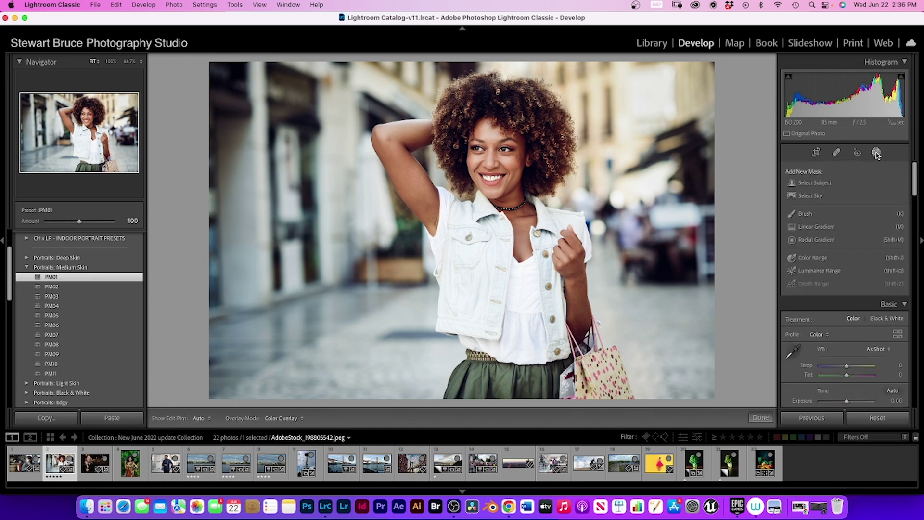
{"action": "left_click", "coordinate": [802, 184]}
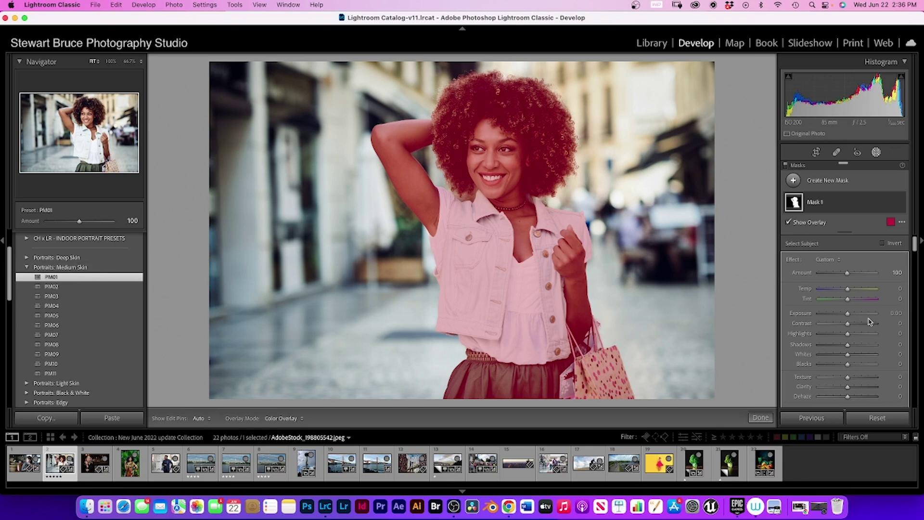
{"action": "left_click_drag", "start_coordinate": [847, 315], "coordinate": [857, 350]}
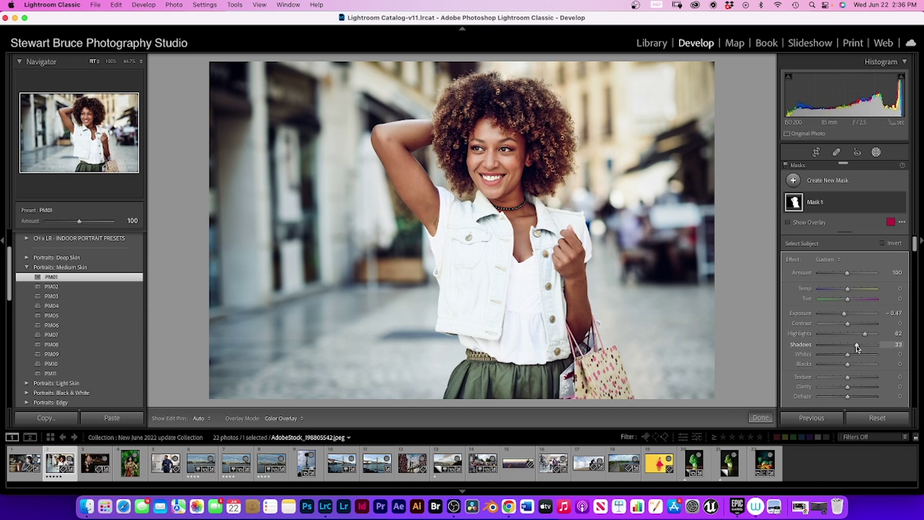
Set the PM01 preset amount to 115 and the whole photo's tone to Exposure -0.40 and Highlights +32.
{"action": "scroll", "coordinate": [857, 349], "scroll_direction": "down", "scroll_amount": 5}
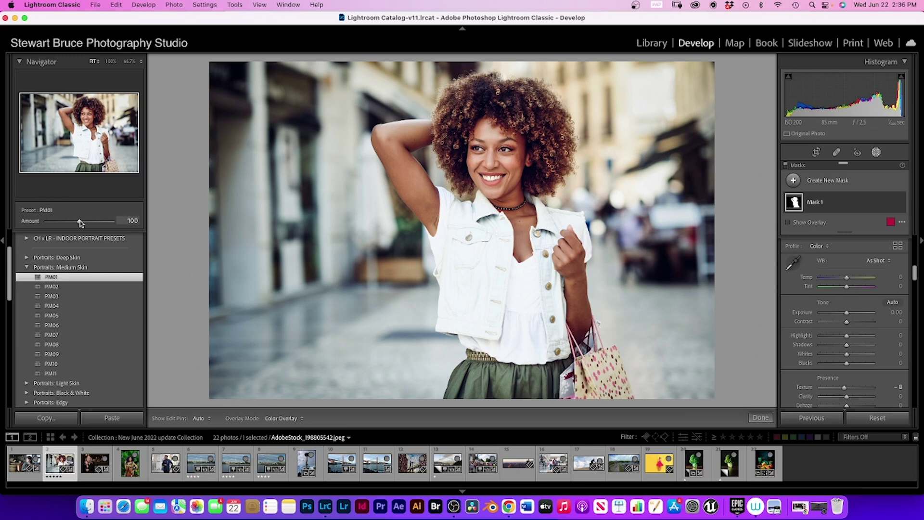
{"action": "mouse_move", "coordinate": [81, 223]}
{"action": "left_mouse_down"}
{"action": "mouse_move", "coordinate": [68, 223]}
{"action": "mouse_move", "coordinate": [96, 226]}
{"action": "mouse_move", "coordinate": [85, 227]}
{"action": "left_mouse_up"}
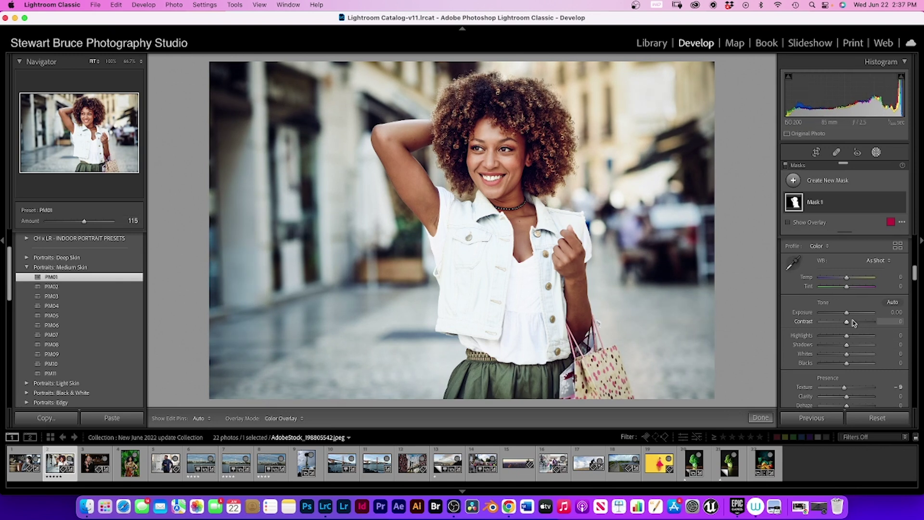
{"action": "left_click_drag", "start_coordinate": [847, 314], "coordinate": [844, 315]}
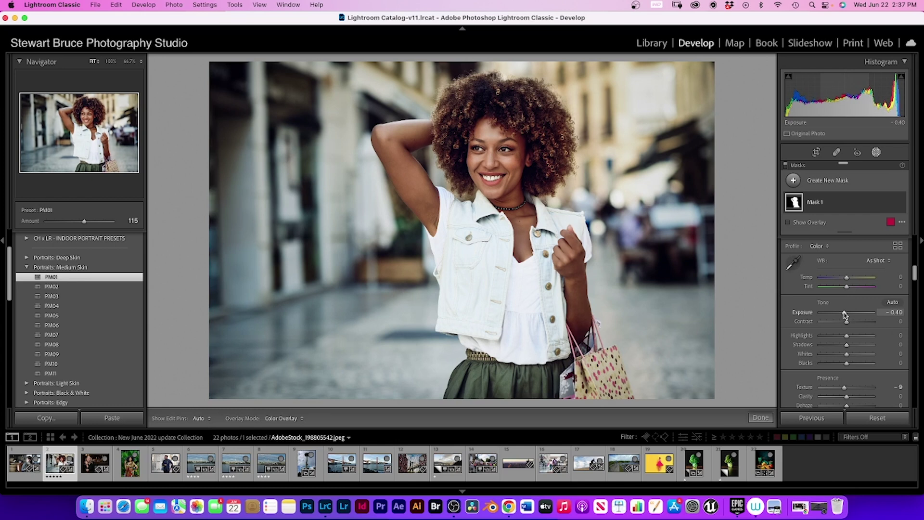
{"action": "left_click_drag", "start_coordinate": [845, 339], "coordinate": [856, 337]}
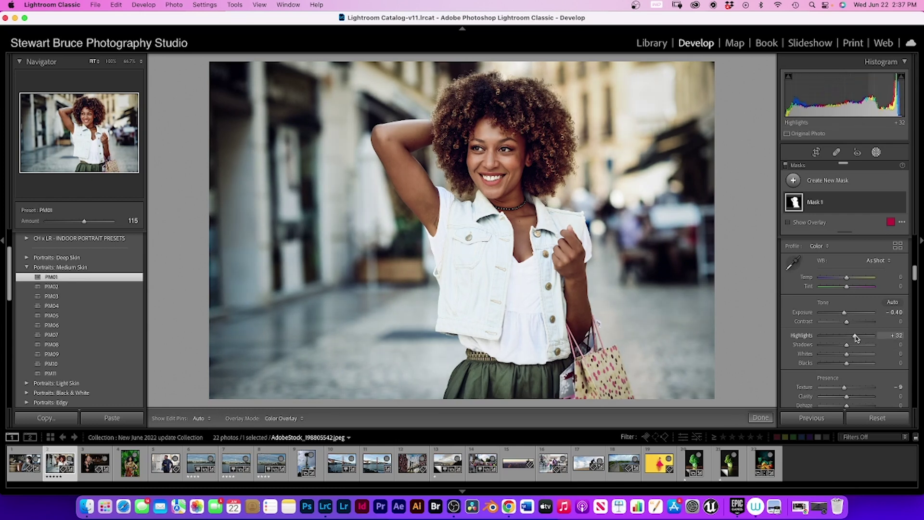
Adjust the photo's color mix by setting the Orange saturation to -24 and the Red hue to -21.
{"action": "scroll", "coordinate": [846, 364], "scroll_direction": "down", "scroll_amount": 5}
{"action": "scroll", "coordinate": [846, 364], "scroll_direction": "down", "scroll_amount": 5}
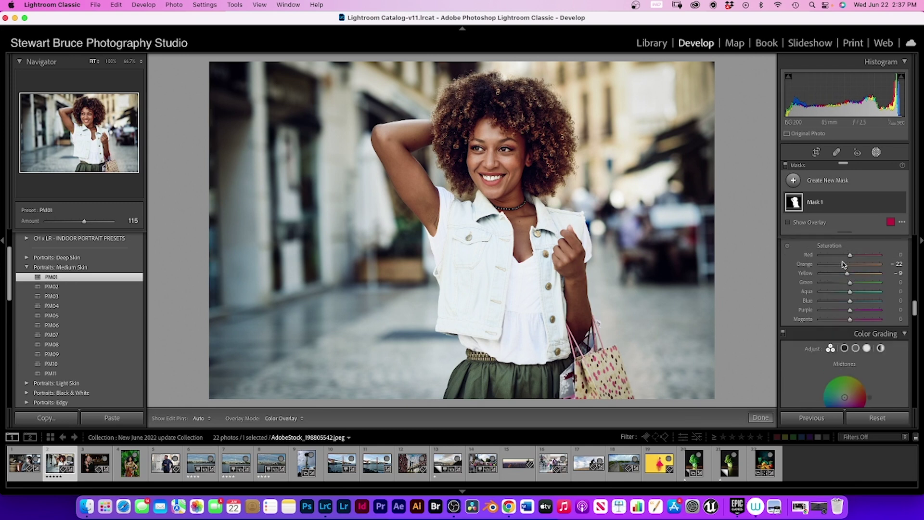
{"action": "left_click_drag", "start_coordinate": [838, 265], "coordinate": [834, 265]}
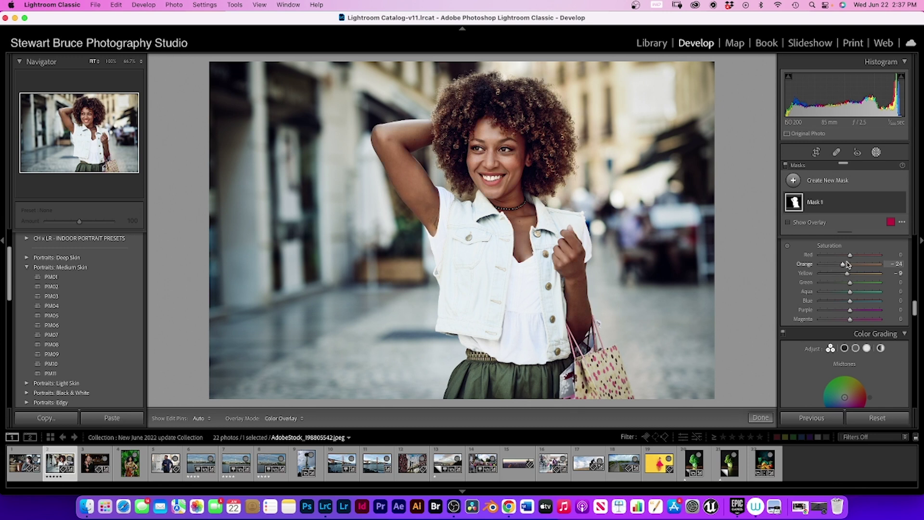
{"action": "scroll", "coordinate": [848, 263], "scroll_direction": "up", "scroll_amount": 1}
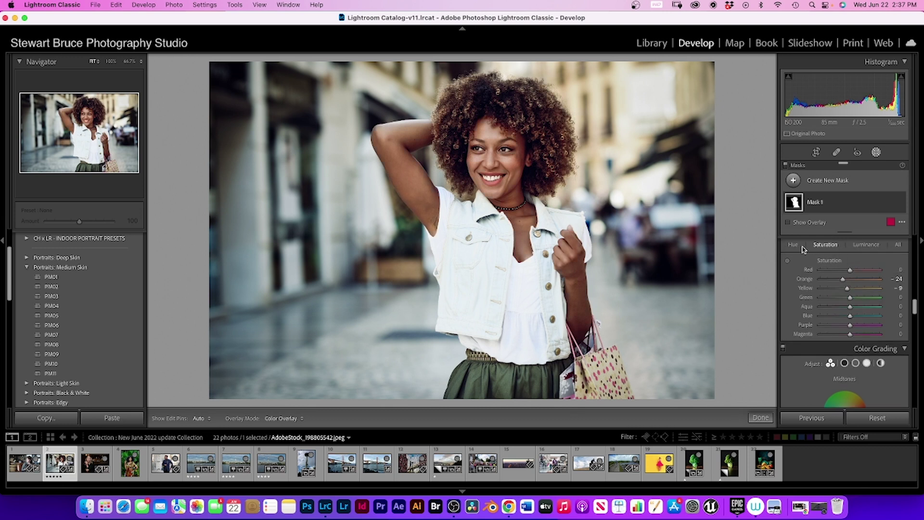
{"action": "left_click", "coordinate": [794, 245]}
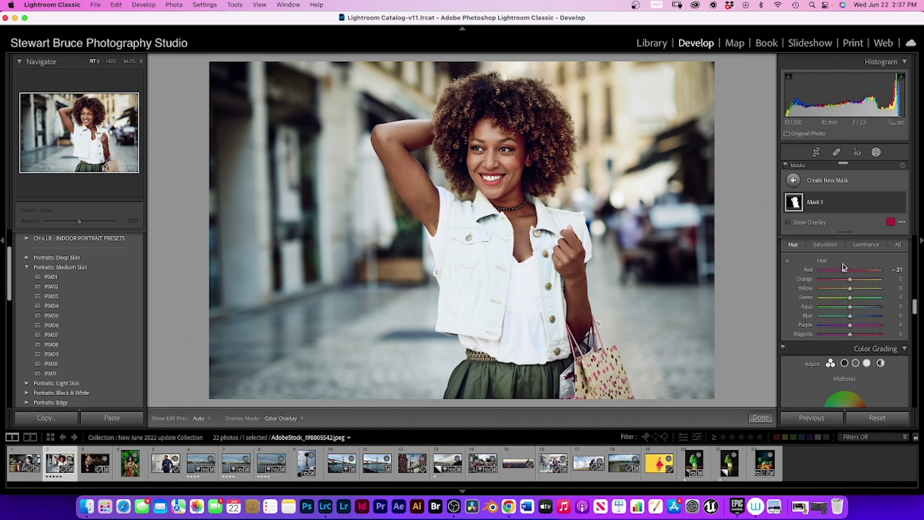
Darken the whole photo to Exposure -0.90 and lower its Highlights.
{"action": "scroll", "coordinate": [842, 269], "scroll_direction": "up", "scroll_amount": 10}
{"action": "scroll", "coordinate": [843, 267], "scroll_direction": "up", "scroll_amount": 8}
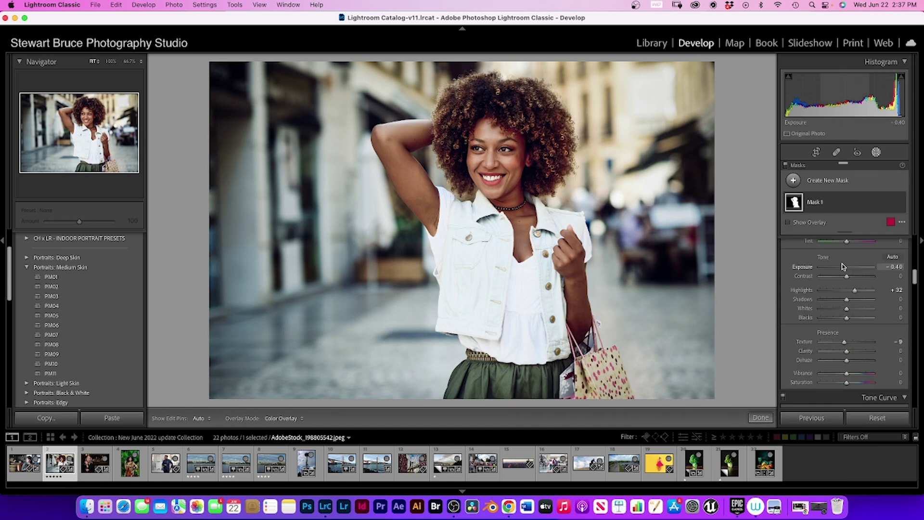
{"action": "left_click_drag", "start_coordinate": [843, 268], "coordinate": [840, 268]}
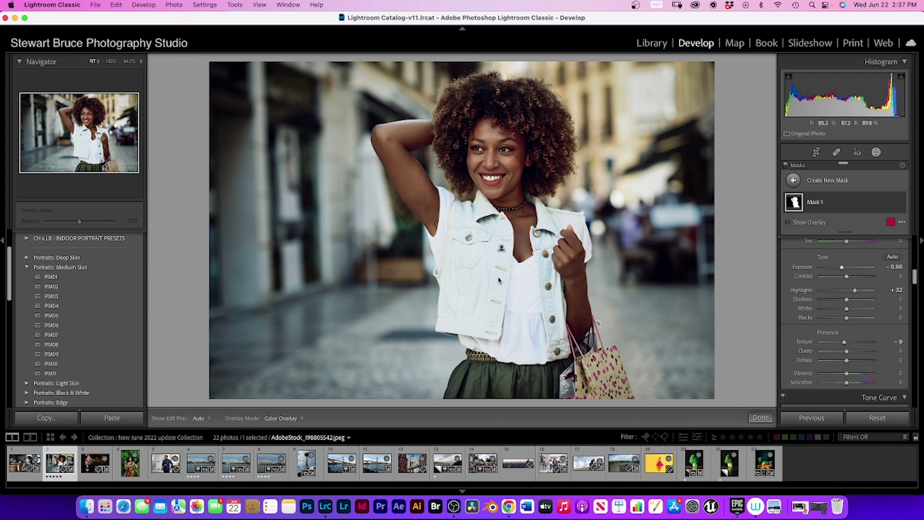
{"action": "mouse_move", "coordinate": [501, 248]}
{"action": "left_click_drag", "start_coordinate": [855, 290], "coordinate": [845, 290]}
Delete Mask 1 from the woman's photo and collapse the Portraits: Medium Skin preset group.
{"action": "right_click", "coordinate": [799, 205]}
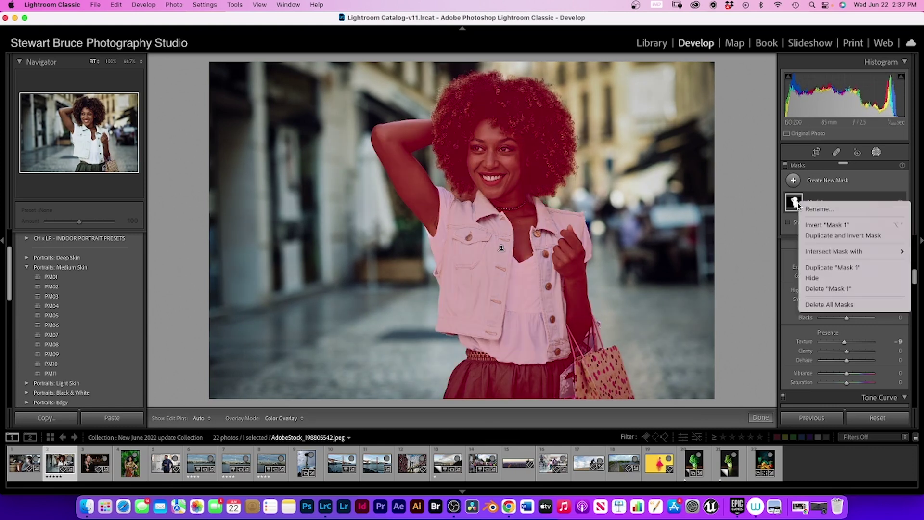
{"action": "left_click", "coordinate": [821, 289]}
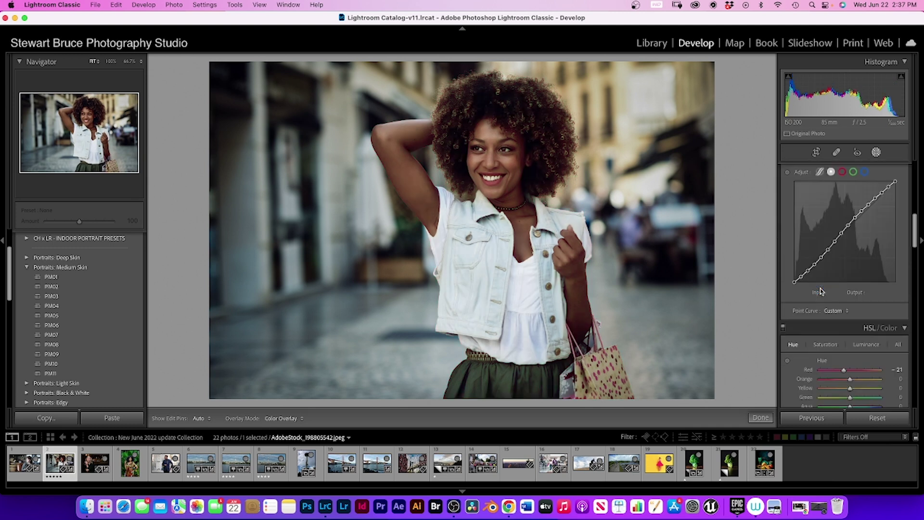
{"action": "left_click", "coordinate": [27, 267]}
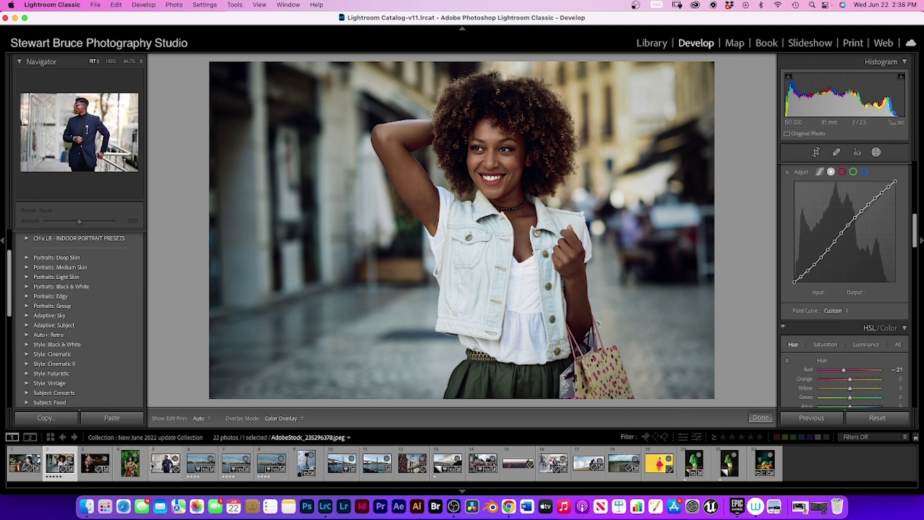
Open the photo of the man in the blue jacket and create a Select Subject mask of him.
{"action": "left_click", "coordinate": [168, 452]}
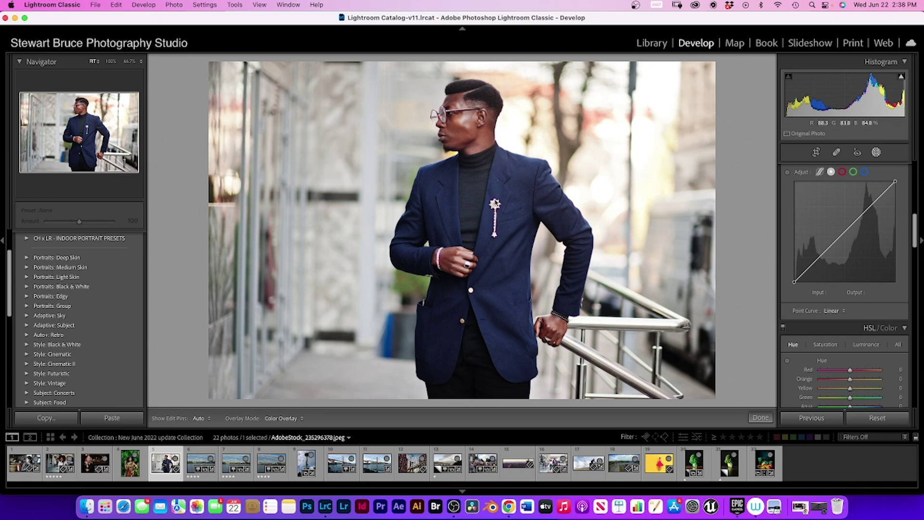
{"action": "left_click", "coordinate": [875, 152]}
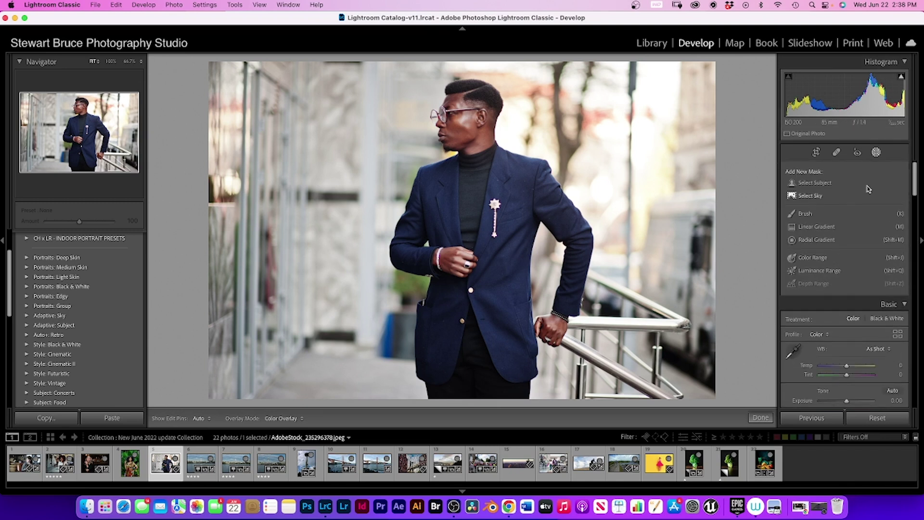
{"action": "left_click", "coordinate": [876, 152]}
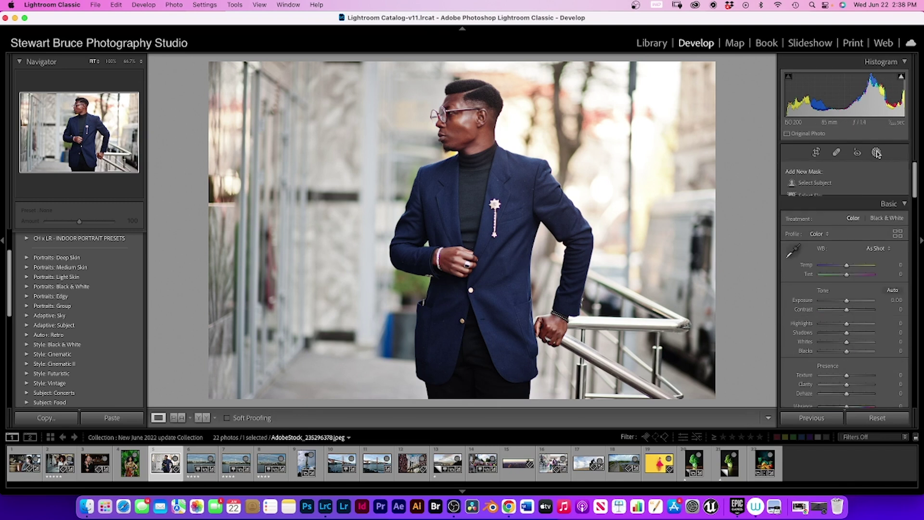
{"action": "left_click", "coordinate": [877, 152]}
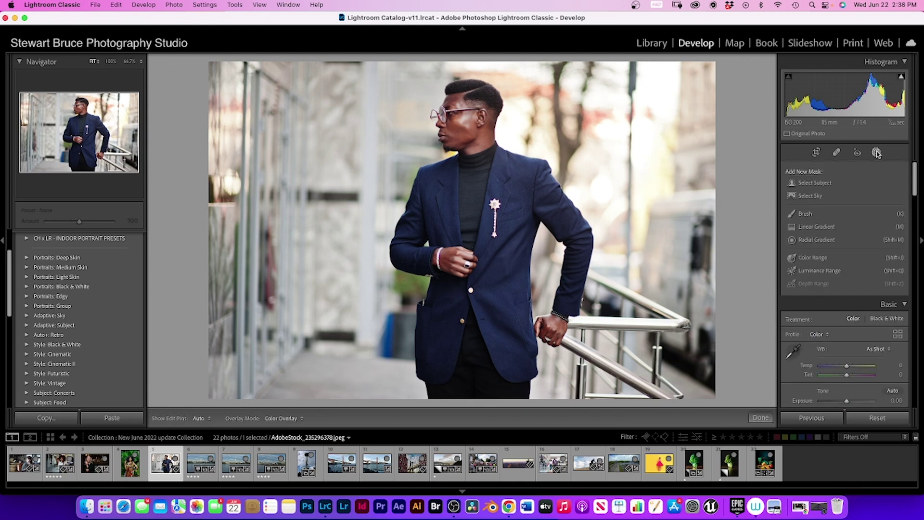
{"action": "left_click", "coordinate": [792, 184]}
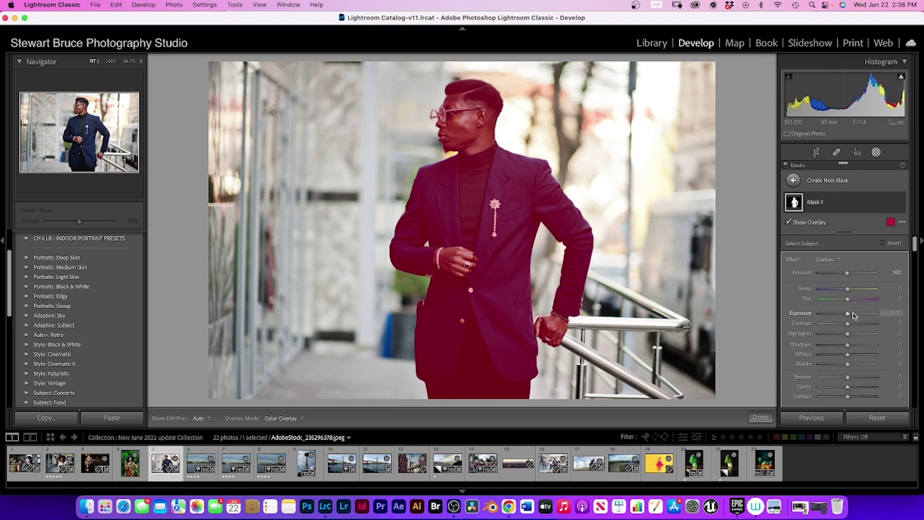
Set the man's subject mask to Exposure 0.16, Highlights 10, Shadows 19, Whites 2 and Clarity 16, with the mask overlay hidden.
{"action": "mouse_move", "coordinate": [847, 331]}
{"action": "left_mouse_down"}
{"action": "mouse_move", "coordinate": [832, 332]}
{"action": "mouse_move", "coordinate": [851, 332]}
{"action": "mouse_move", "coordinate": [848, 314]}
{"action": "left_mouse_up"}
{"action": "key", "text": "o"}
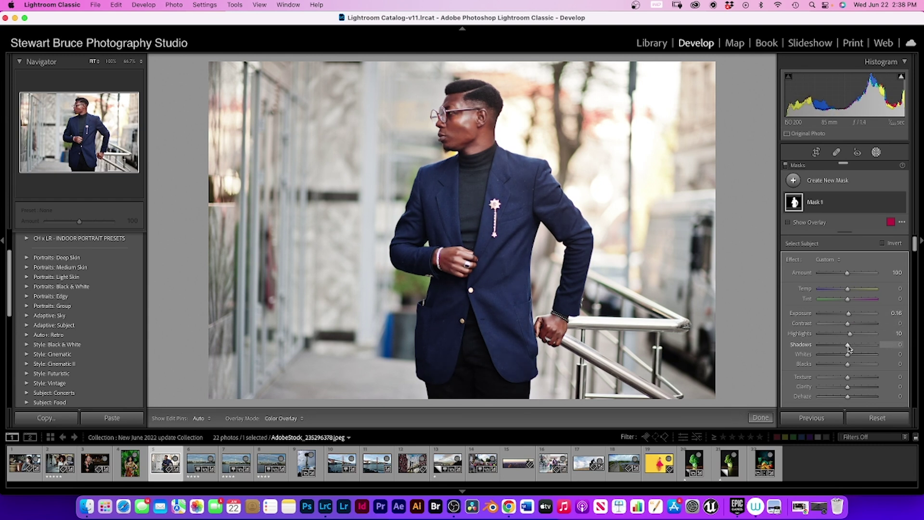
{"action": "left_click_drag", "start_coordinate": [846, 348], "coordinate": [851, 387]}
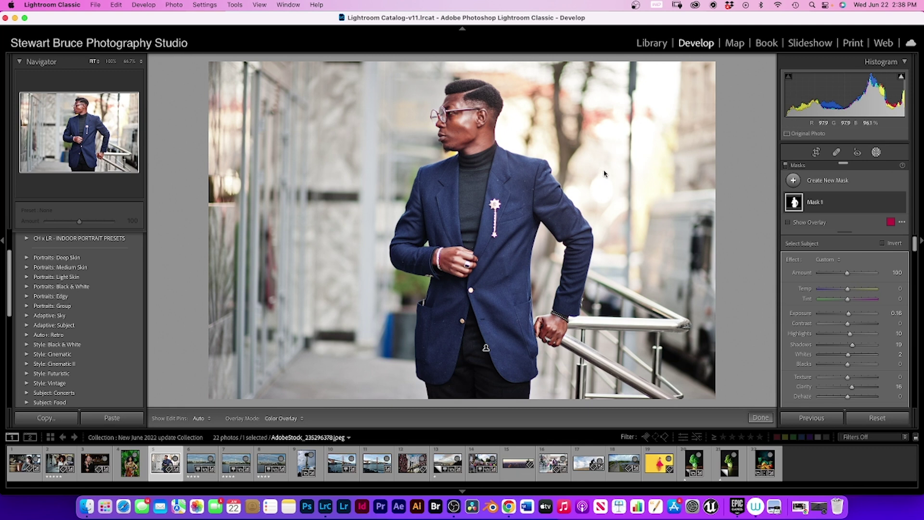
Duplicate and invert the man's subject mask, and set the inverted background mask to Exposure -0.56, Highlights -47 and Shadows -27.
{"action": "mouse_move", "coordinate": [800, 206]}
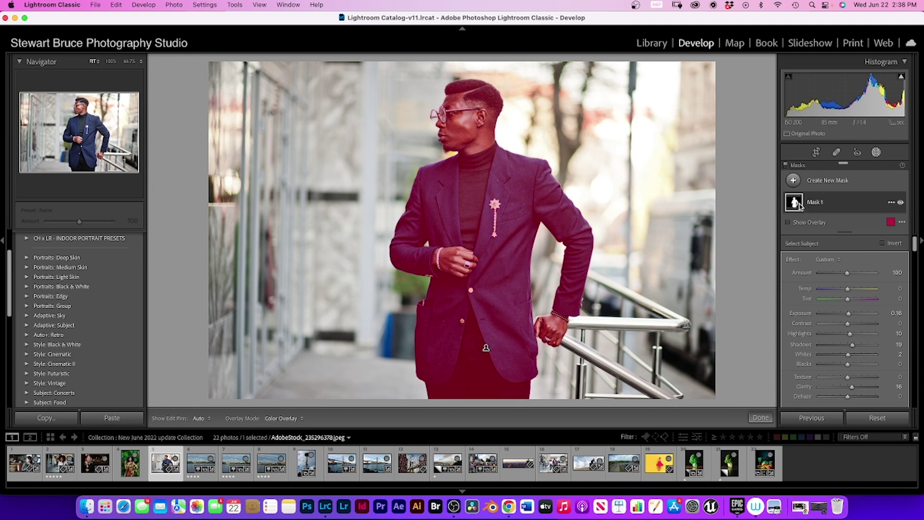
{"action": "right_click", "coordinate": [828, 202]}
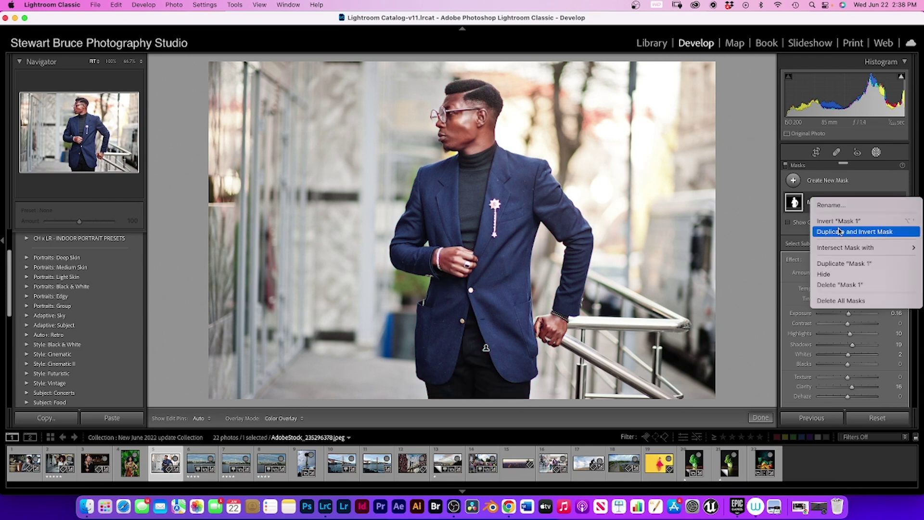
{"action": "left_click", "coordinate": [867, 233]}
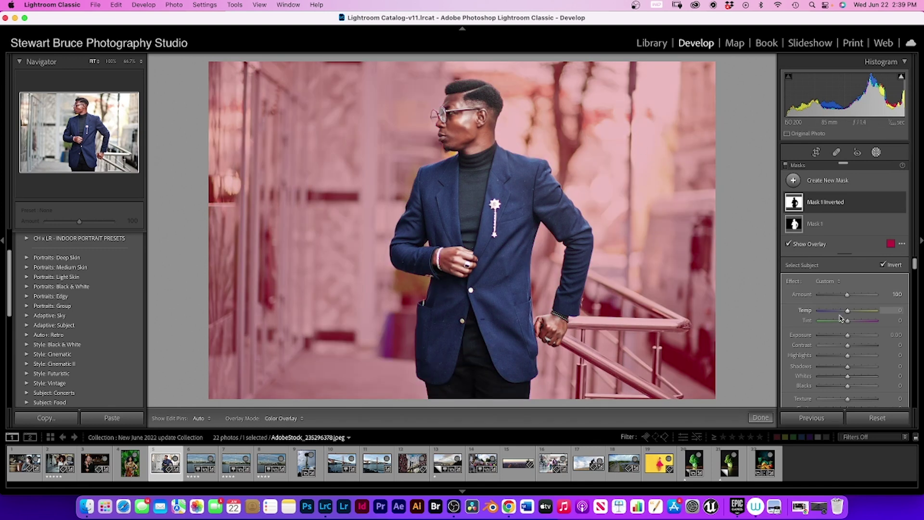
{"action": "key", "text": "o"}
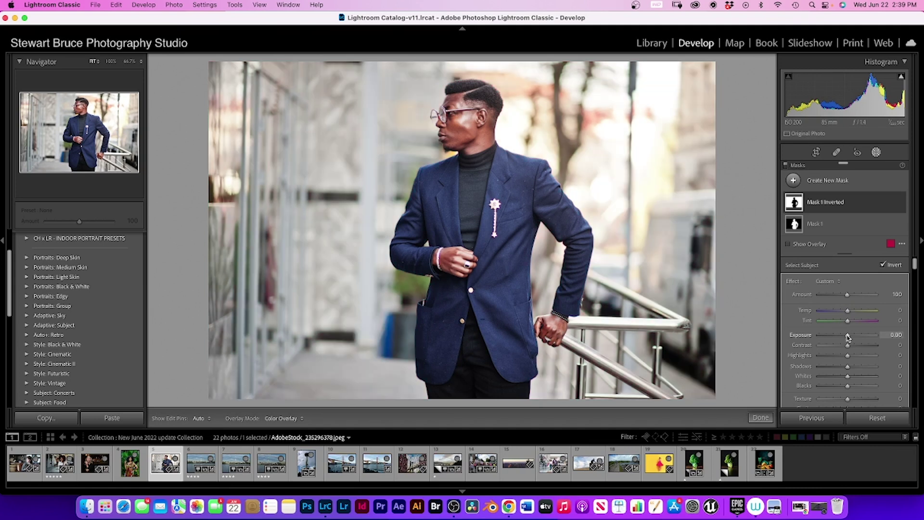
{"action": "left_click_drag", "start_coordinate": [847, 336], "coordinate": [843, 336]}
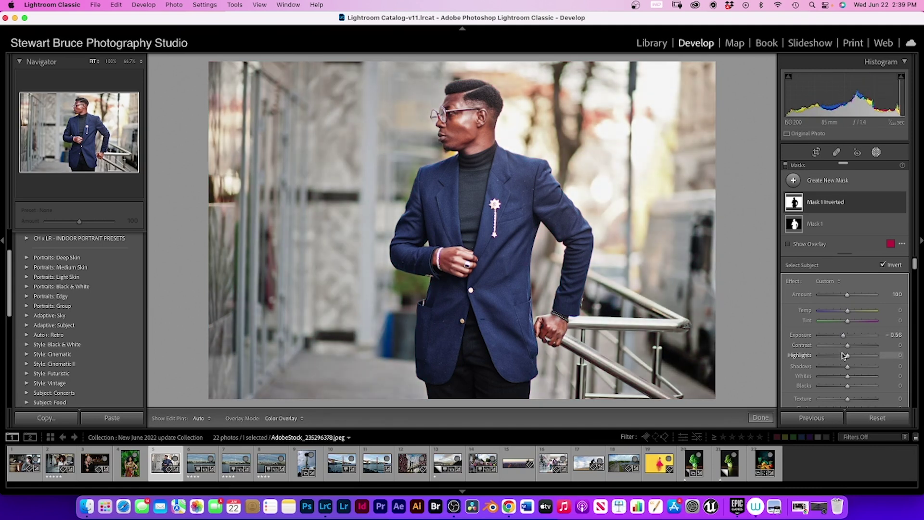
{"action": "left_click_drag", "start_coordinate": [847, 356], "coordinate": [834, 357]}
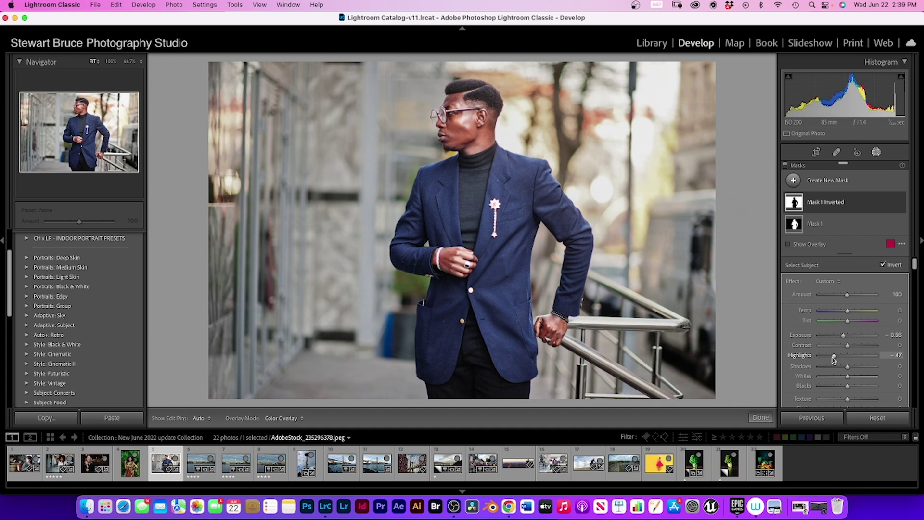
{"action": "scroll", "coordinate": [839, 353], "scroll_direction": "down", "scroll_amount": 2}
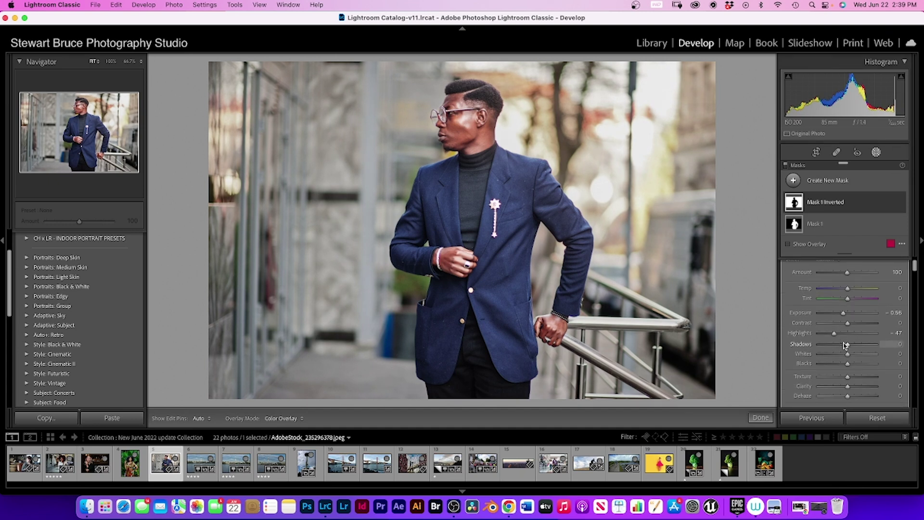
{"action": "left_click_drag", "start_coordinate": [847, 344], "coordinate": [839, 347]}
Set the whole photo's Highlights to +17, Tint to +19 and Temp to -2.
{"action": "scroll", "coordinate": [847, 313], "scroll_direction": "down", "scroll_amount": 7}
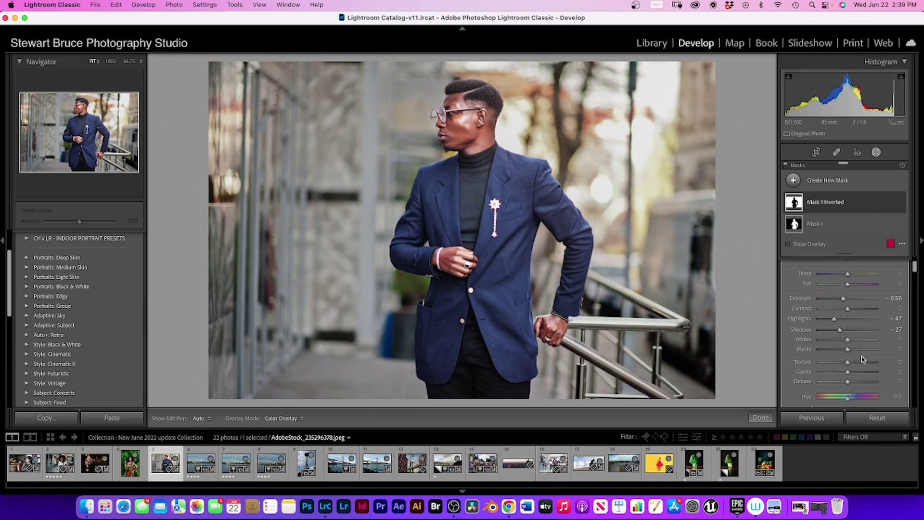
{"action": "scroll", "coordinate": [847, 317], "scroll_direction": "down", "scroll_amount": 10}
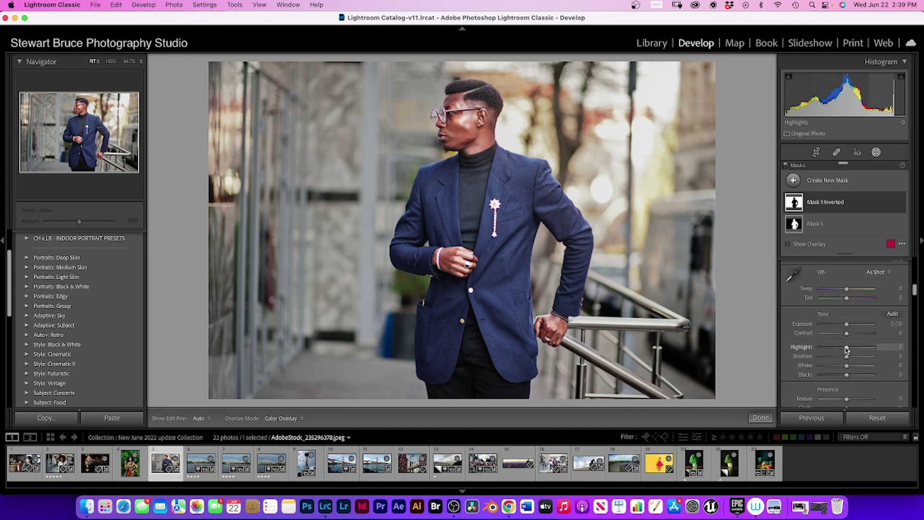
{"action": "mouse_move", "coordinate": [846, 350]}
{"action": "left_mouse_down"}
{"action": "mouse_move", "coordinate": [838, 351]}
{"action": "mouse_move", "coordinate": [851, 351]}
{"action": "left_mouse_up"}
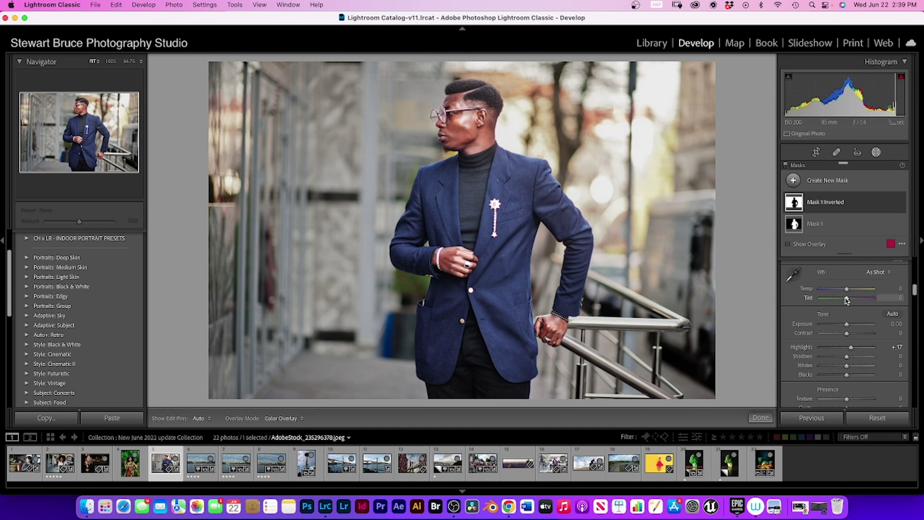
{"action": "left_click_drag", "start_coordinate": [846, 298], "coordinate": [852, 301]}
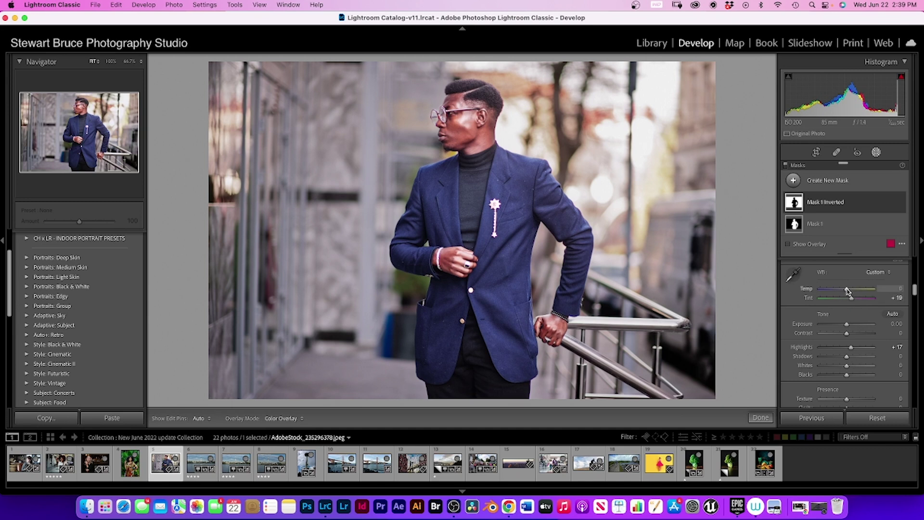
{"action": "left_click_drag", "start_coordinate": [847, 290], "coordinate": [847, 292]}
Select the man's original subject mask, and set the whole photo's Tint to -3 and Texture to +19.
{"action": "mouse_move", "coordinate": [795, 204]}
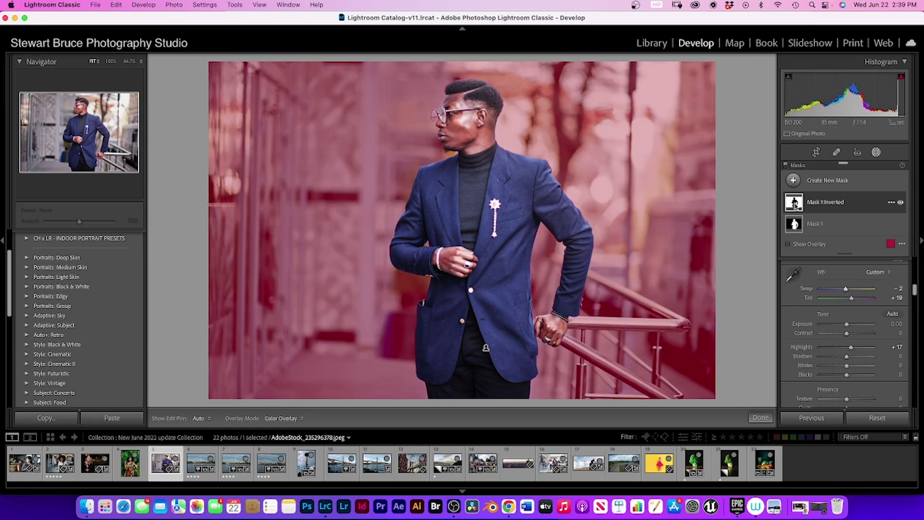
{"action": "left_click", "coordinate": [795, 224]}
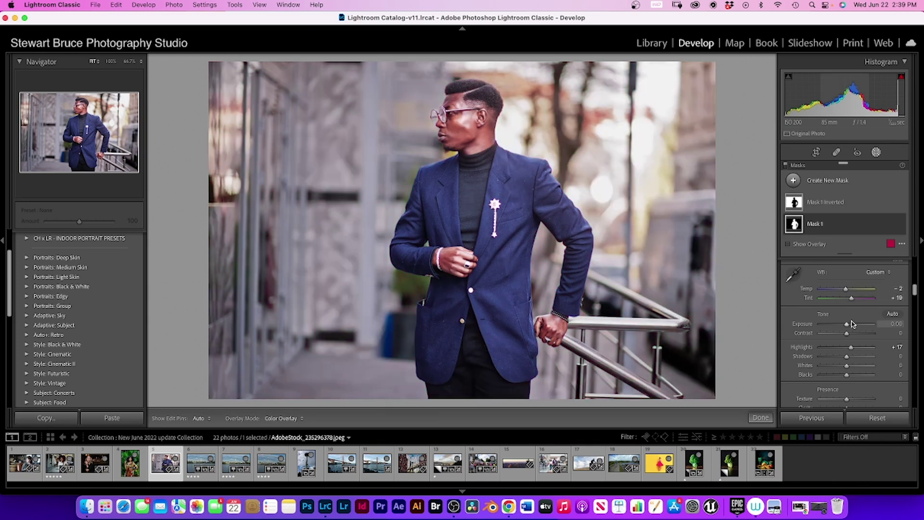
{"action": "left_click_drag", "start_coordinate": [851, 299], "coordinate": [846, 299]}
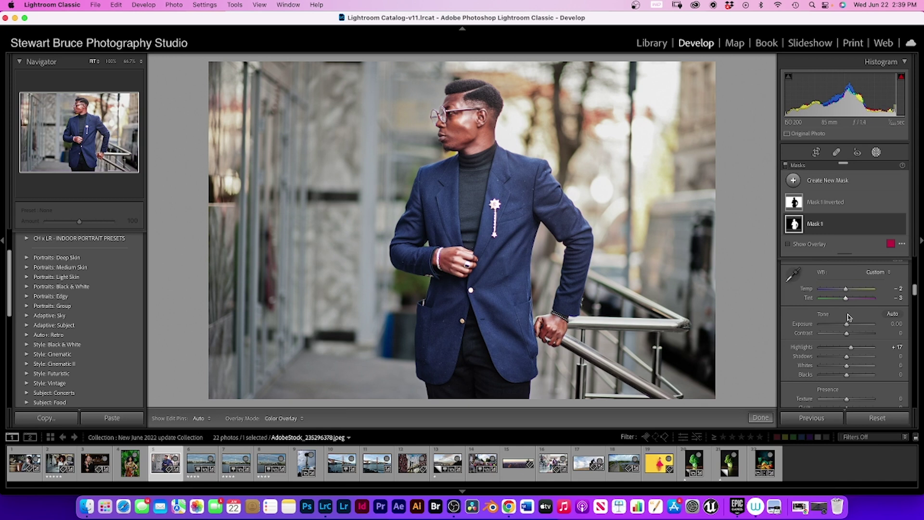
{"action": "scroll", "coordinate": [847, 328], "scroll_direction": "down", "scroll_amount": 3}
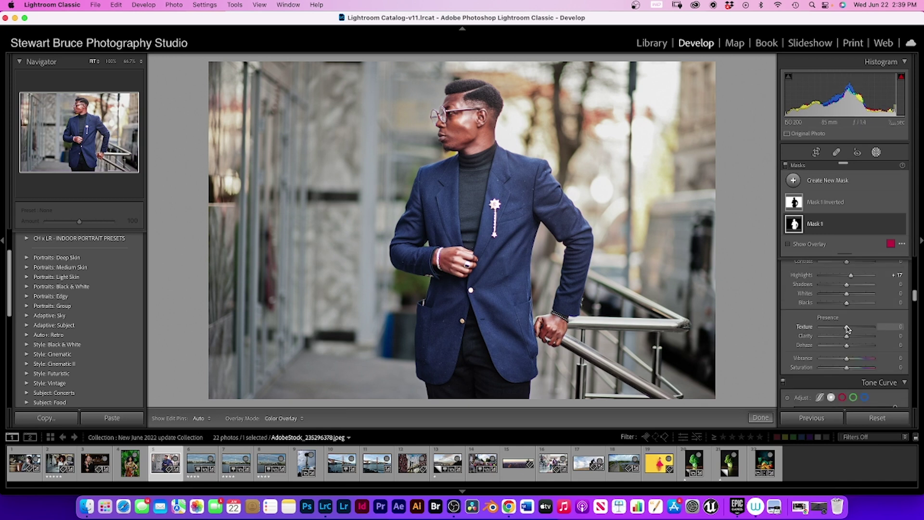
{"action": "left_click_drag", "start_coordinate": [848, 329], "coordinate": [852, 329]}
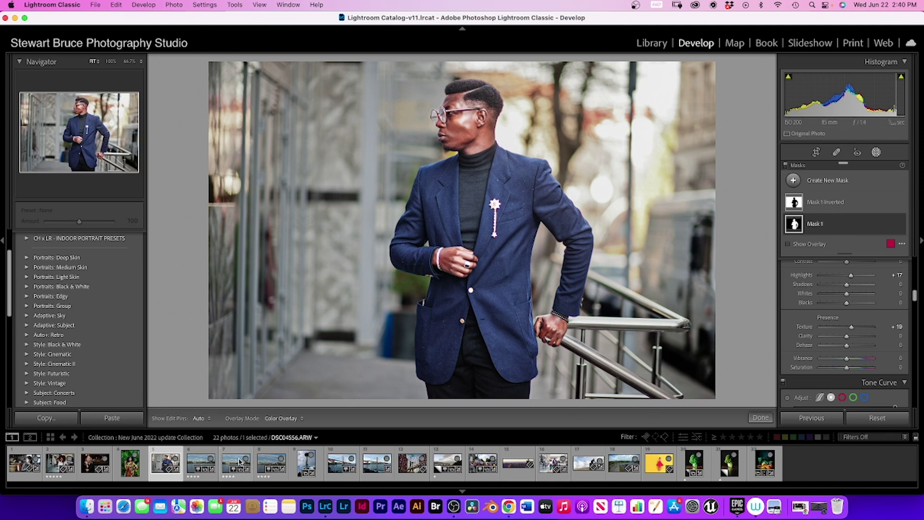
Create a Select Sky mask on the first Space Needle waterfront photo and set its Temp to -23 and Exposure to -0.05.
{"action": "left_click", "coordinate": [201, 451]}
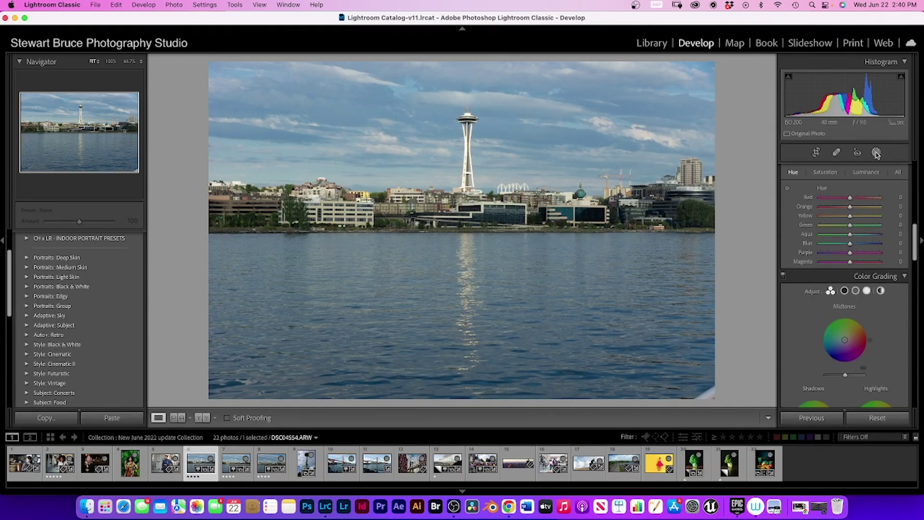
{"action": "left_click", "coordinate": [876, 153]}
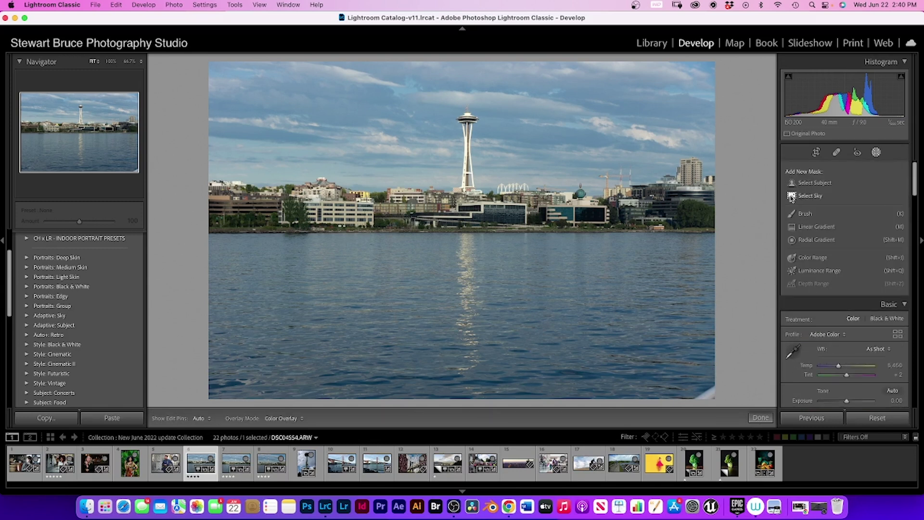
{"action": "left_click", "coordinate": [791, 196]}
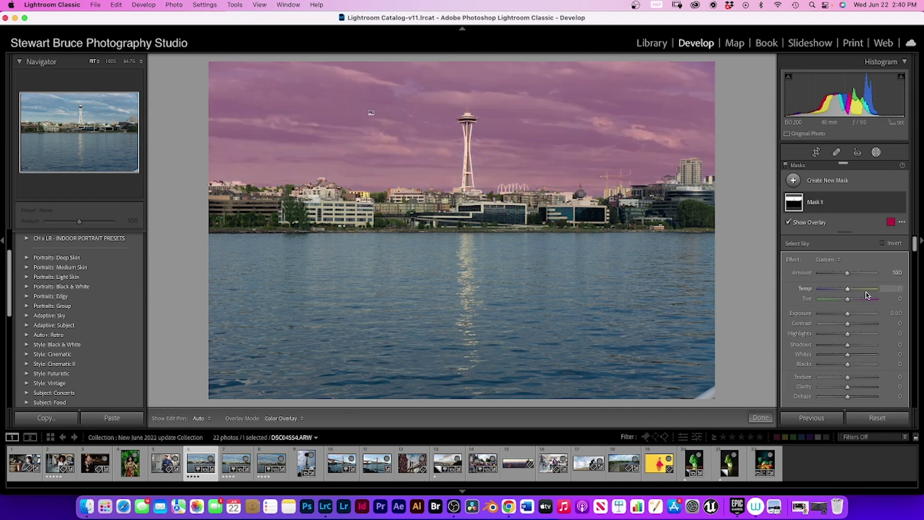
{"action": "left_click", "coordinate": [847, 290]}
{"action": "left_click_drag", "start_coordinate": [846, 289], "coordinate": [848, 315]}
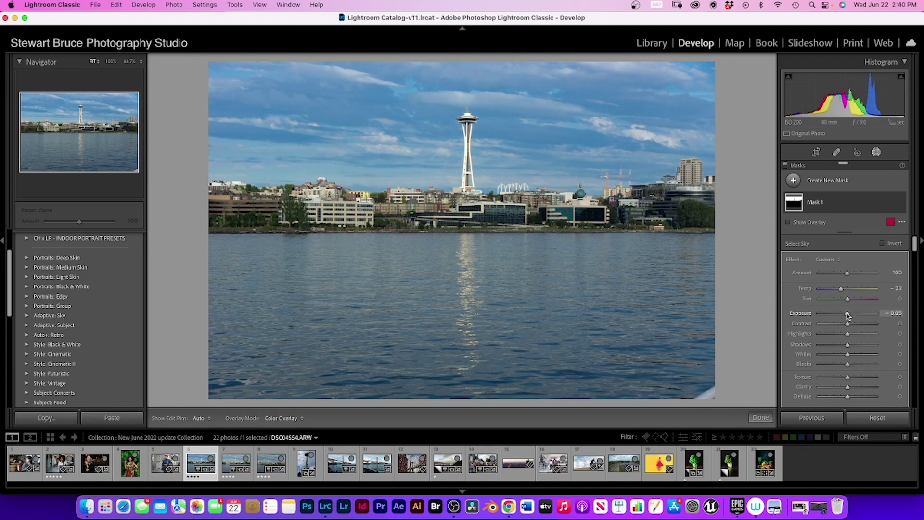
{"action": "mouse_move", "coordinate": [794, 201]}
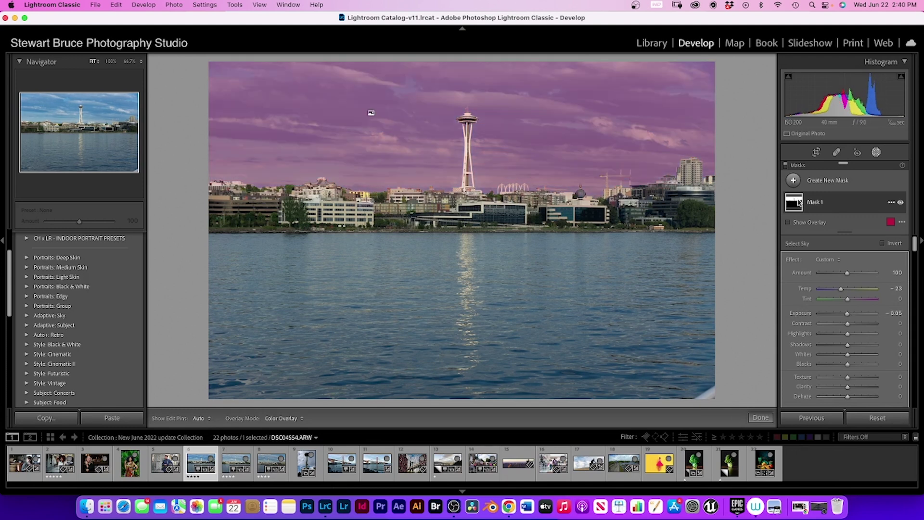